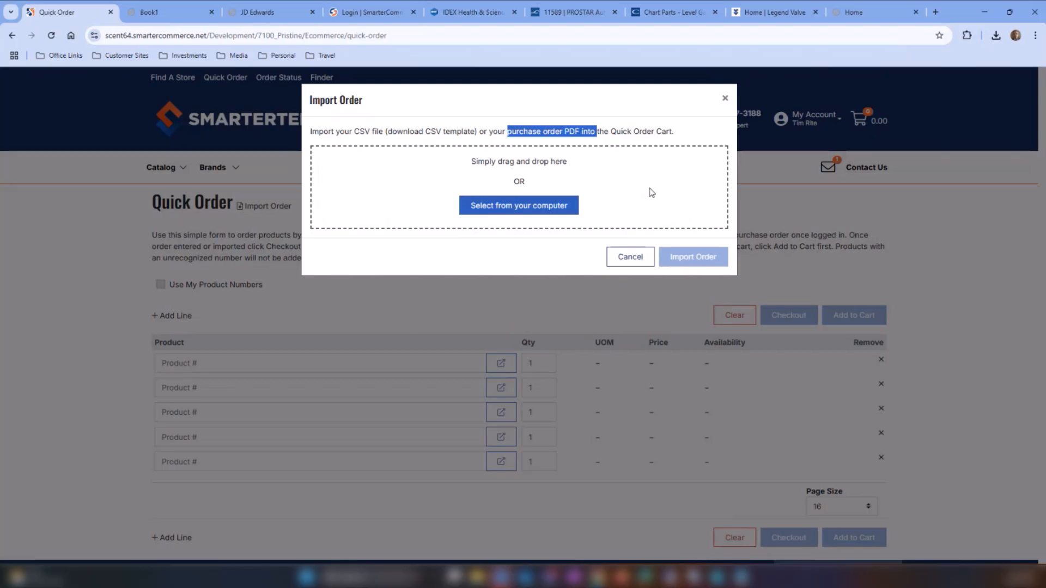
# - Import the SamplePO2.pdf purchase order file from the Upload folder into the quick order form
pyautogui.click(513, 211)
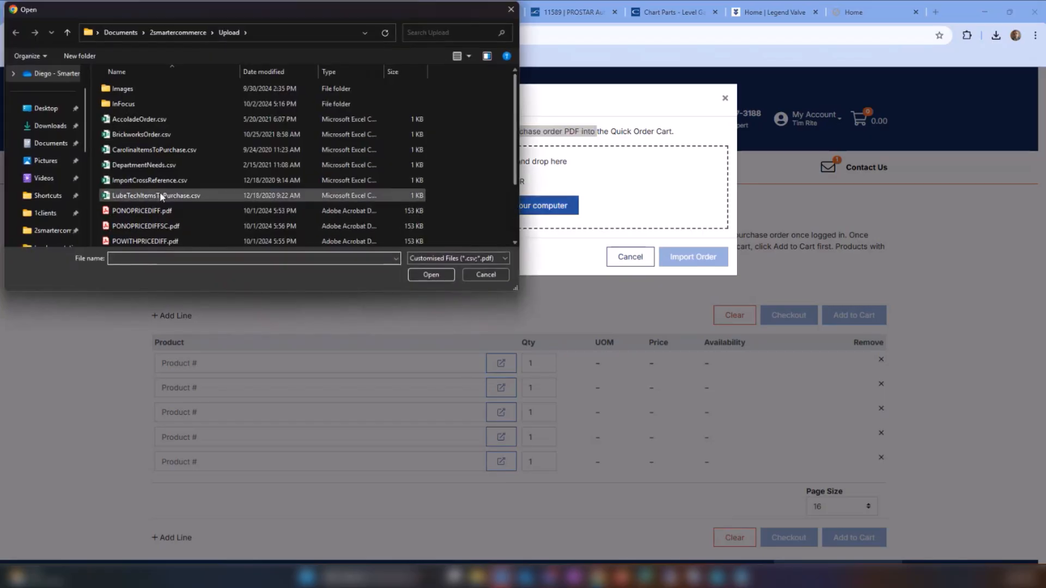
pyautogui.scroll(-2, 136, 205)
pyautogui.click(136, 210)
pyautogui.click(437, 276)
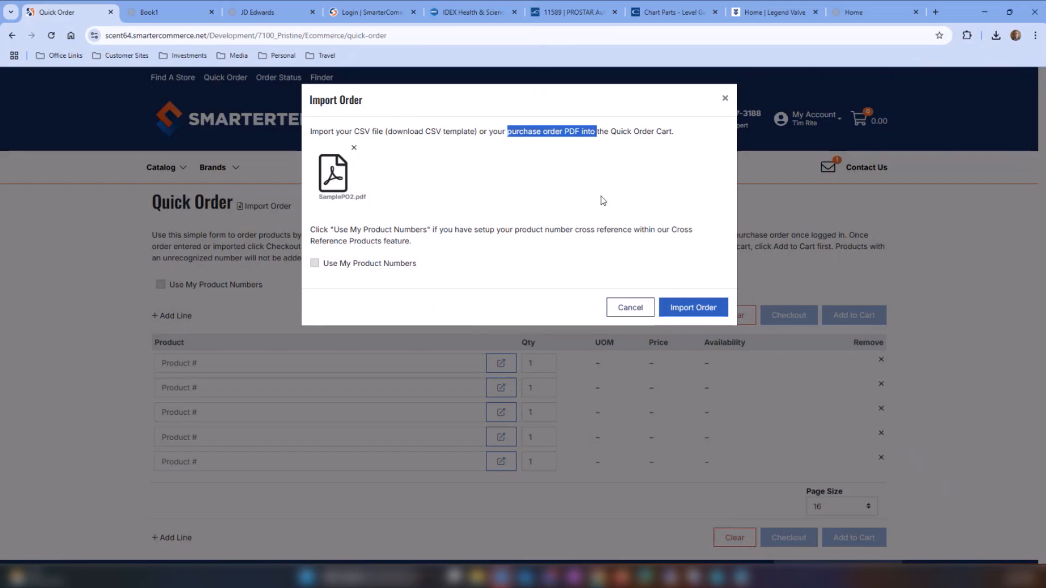
pyautogui.click(703, 309)
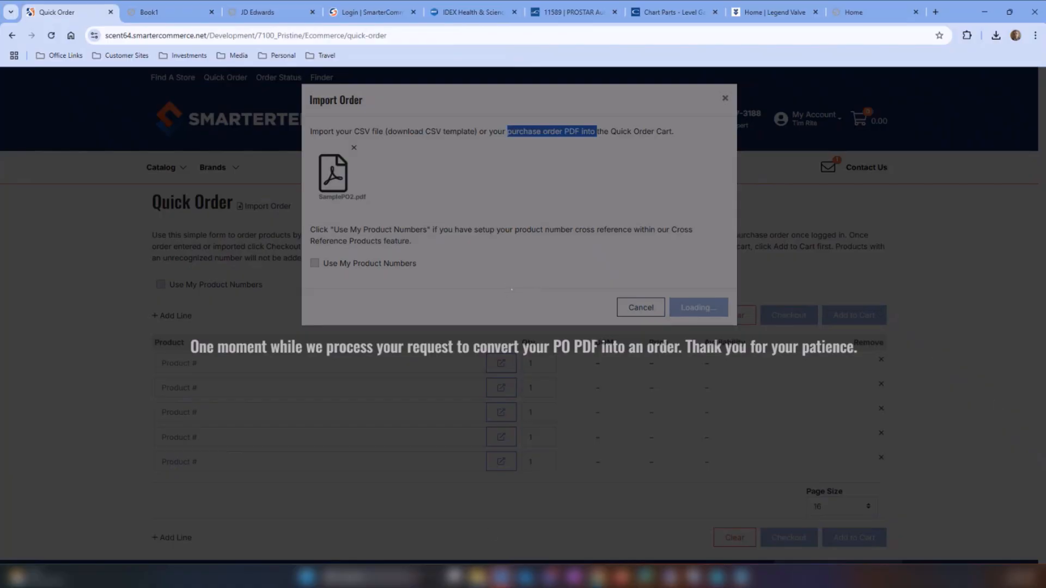
# - Open SamplePO2.pdf from the recent files and review its line items, then close it
pyautogui.click(477, 577)
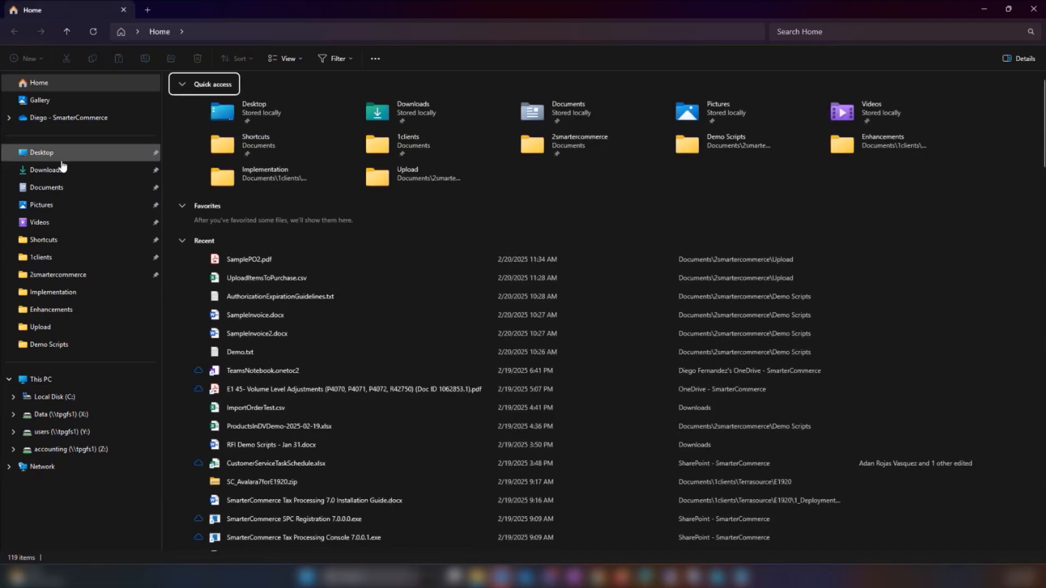
pyautogui.doubleClick(233, 260)
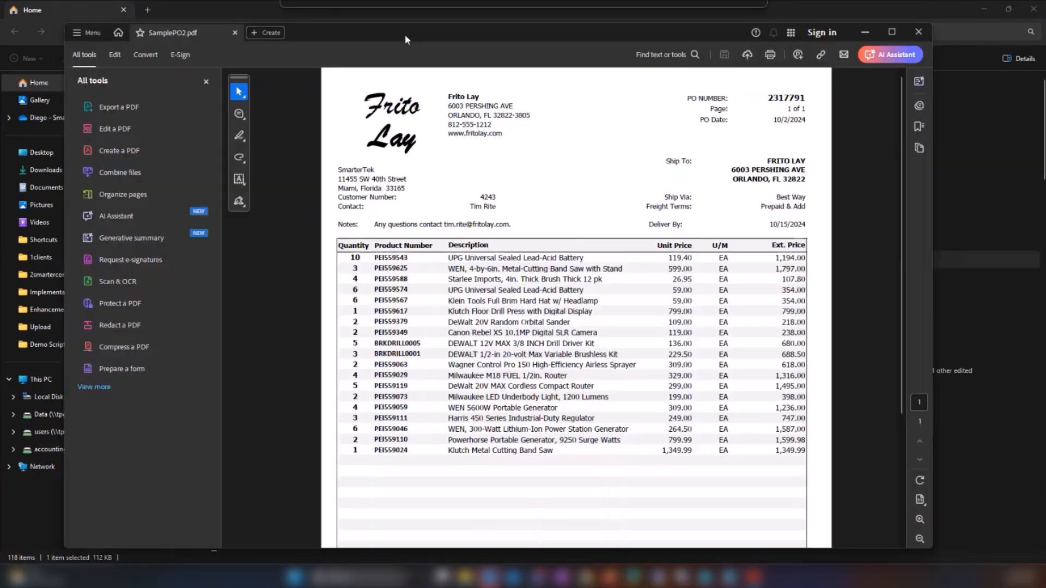
pyautogui.moveTo(406, 36); pyautogui.dragTo(382, 40)
pyautogui.scroll(-1, 580, 245)
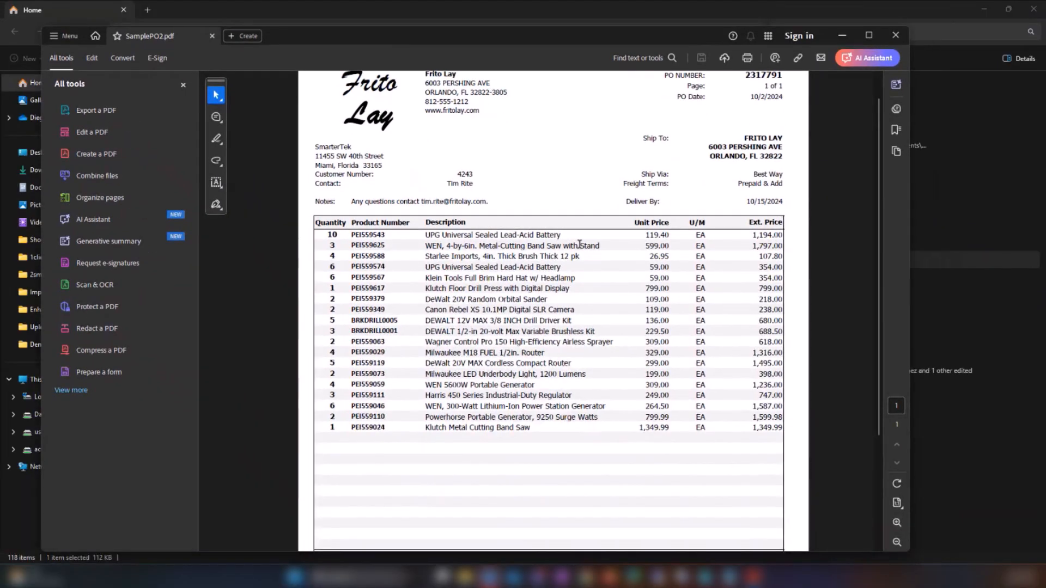
pyautogui.scroll(-1, 566, 229)
pyautogui.scroll(-1, 521, 305)
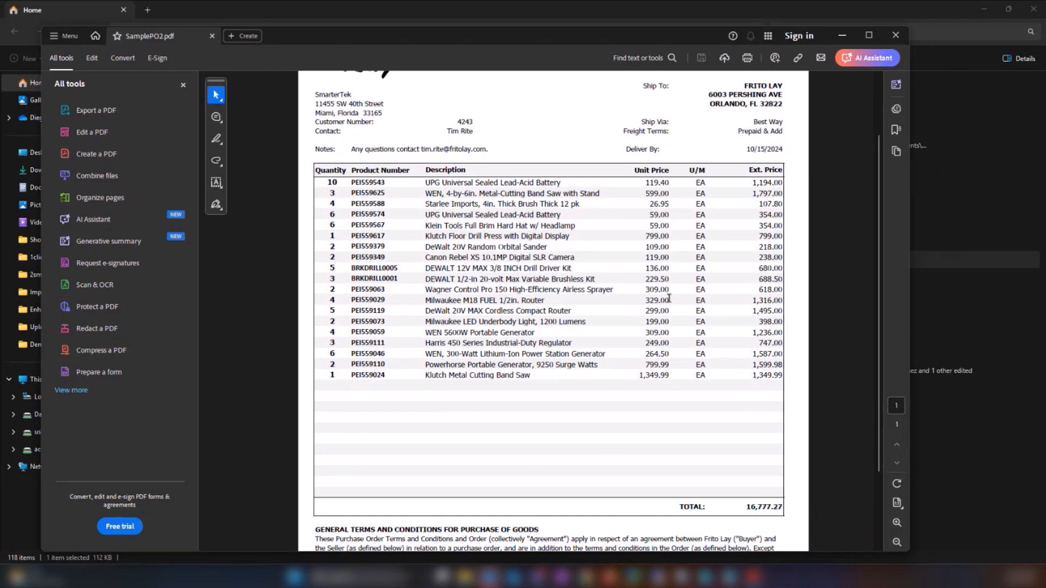
pyautogui.click(897, 36)
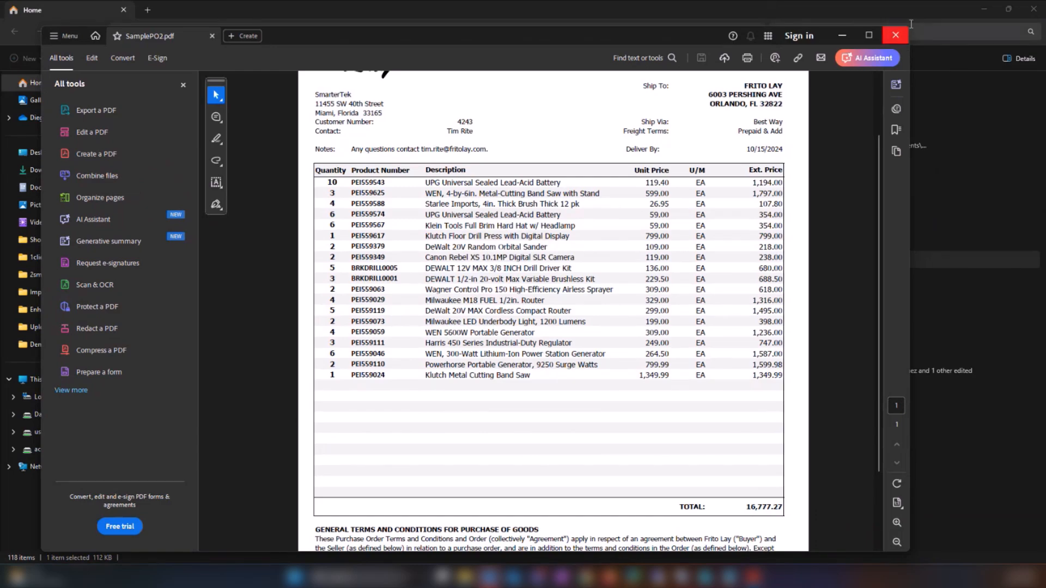
pyautogui.click(1033, 10)
pyautogui.click(842, 36)
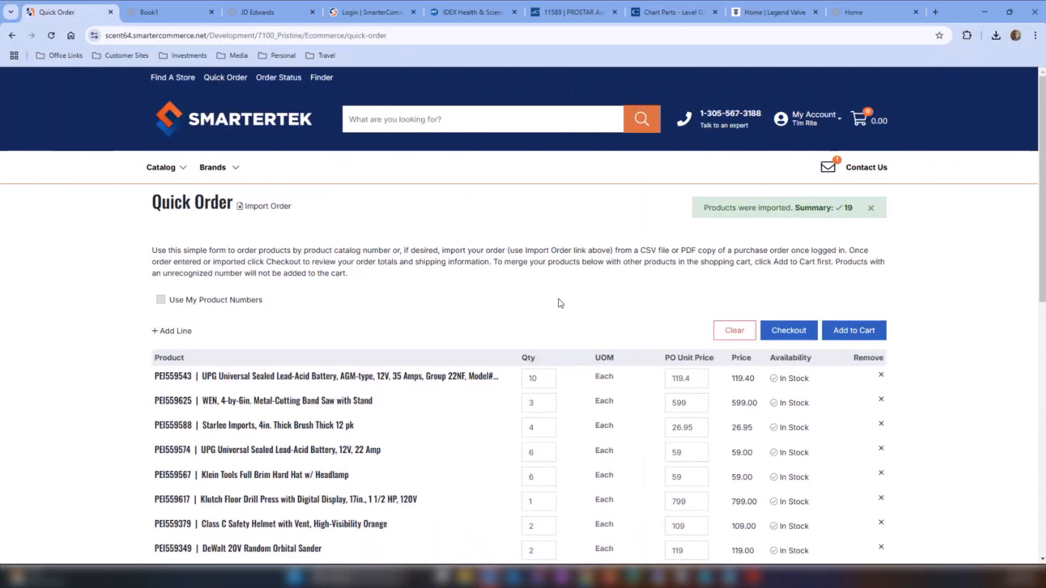
# - Review the imported order lines and proceed to checkout
pyautogui.scroll(-3, 572, 292)
pyautogui.scroll(-2, 551, 224)
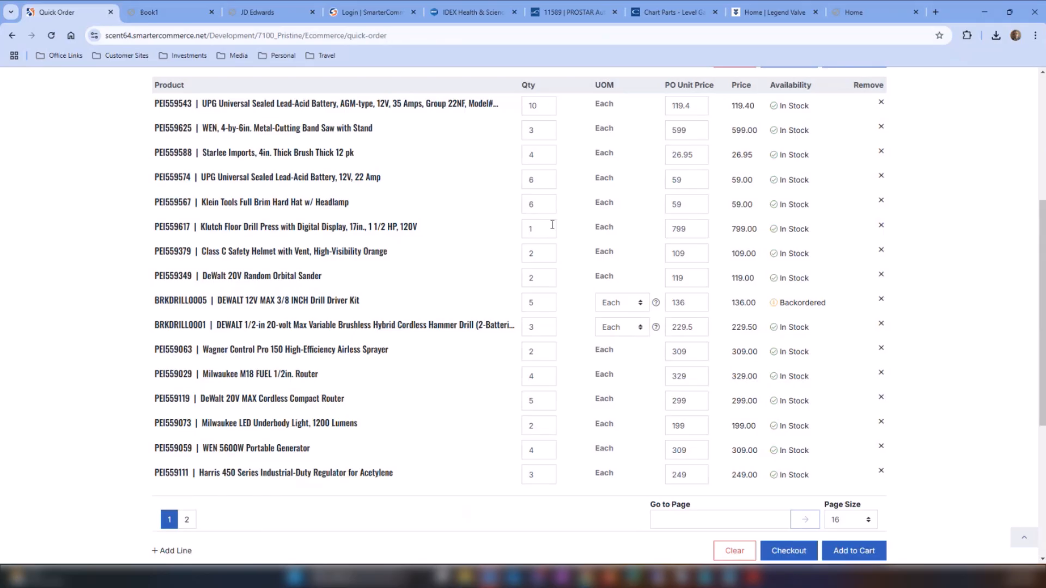
pyautogui.scroll(3, 606, 212)
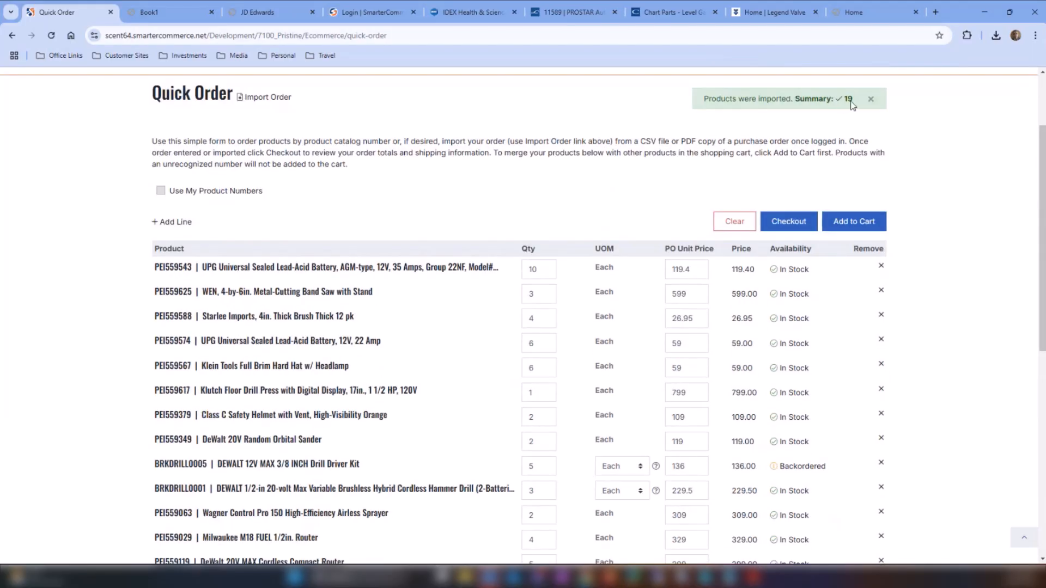
pyautogui.click(794, 222)
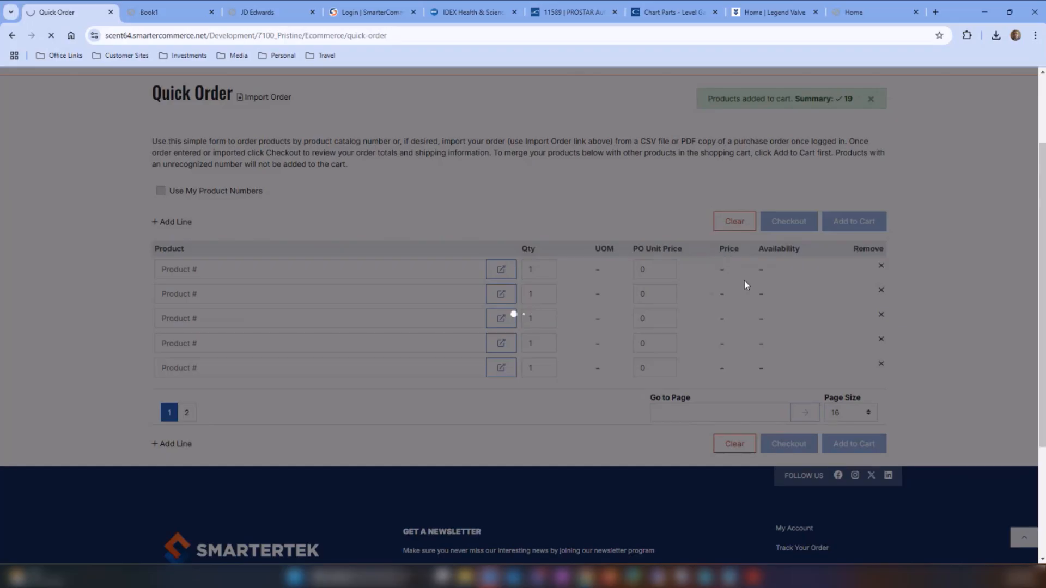
# - Continue to payment on the checkout page and accept the terms and conditions
pyautogui.scroll(-4, 783, 372)
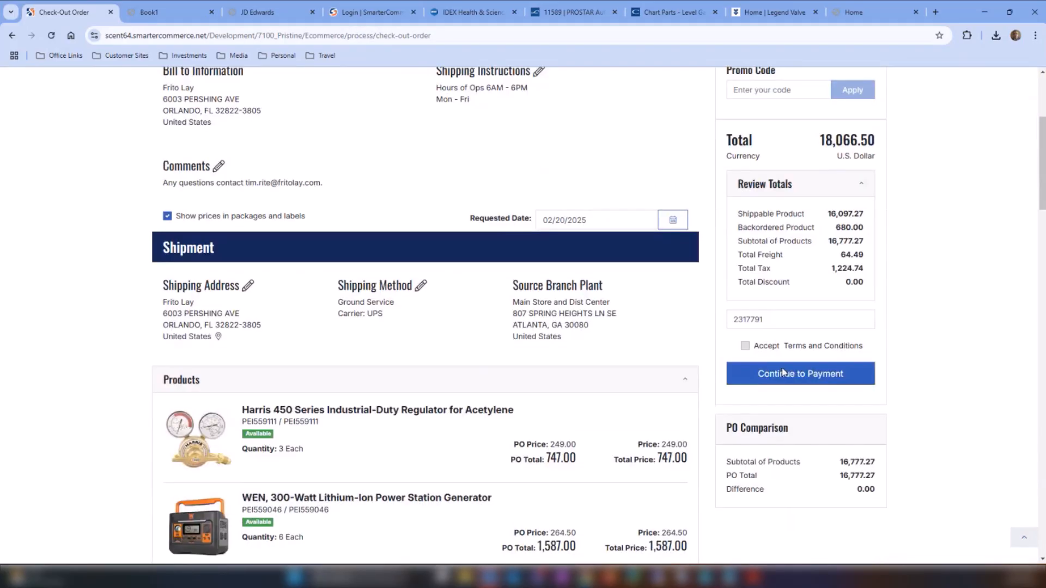
pyautogui.scroll(-2, 783, 372)
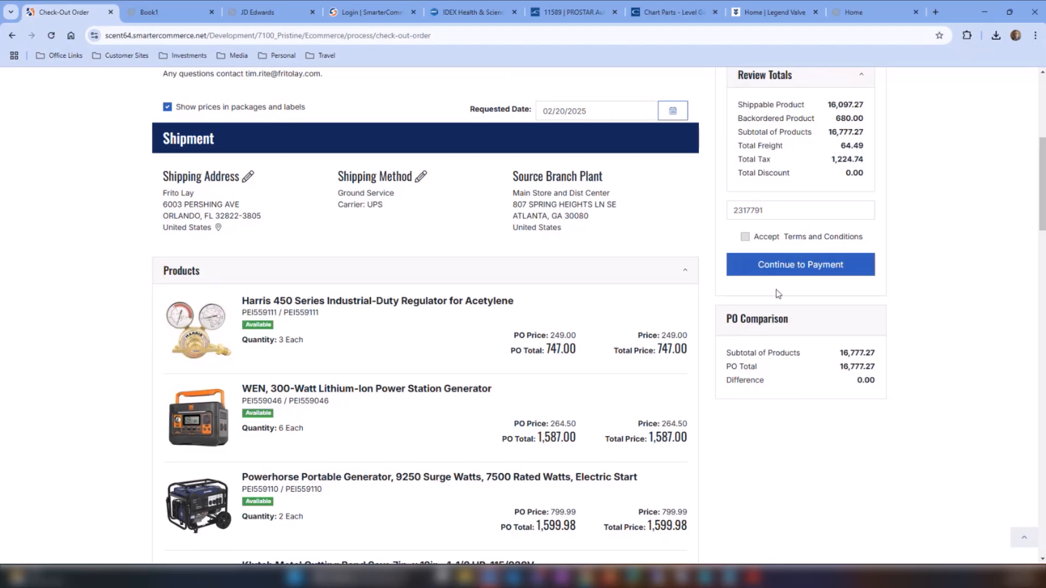
pyautogui.click(794, 265)
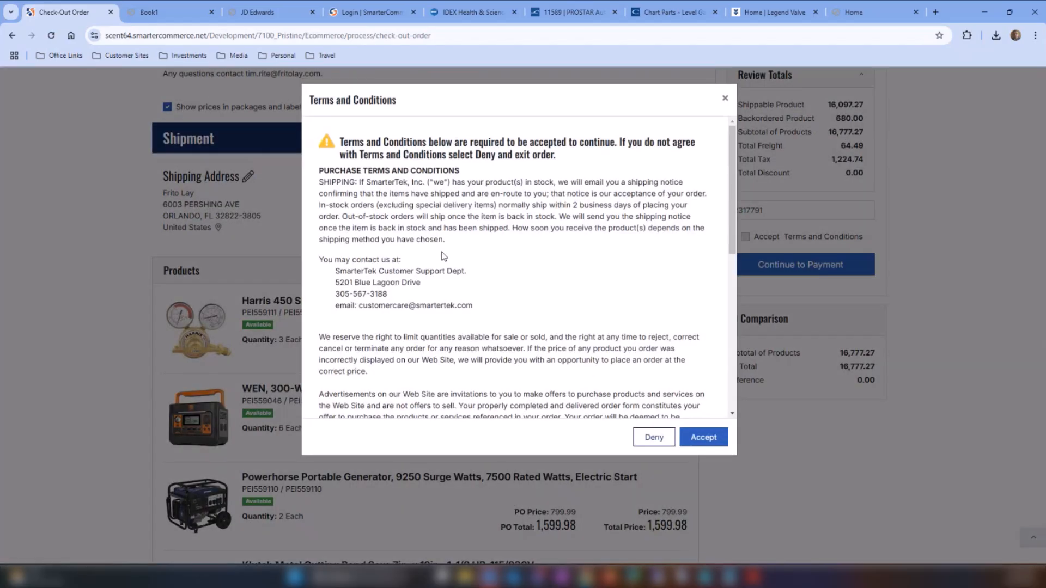
pyautogui.click(695, 437)
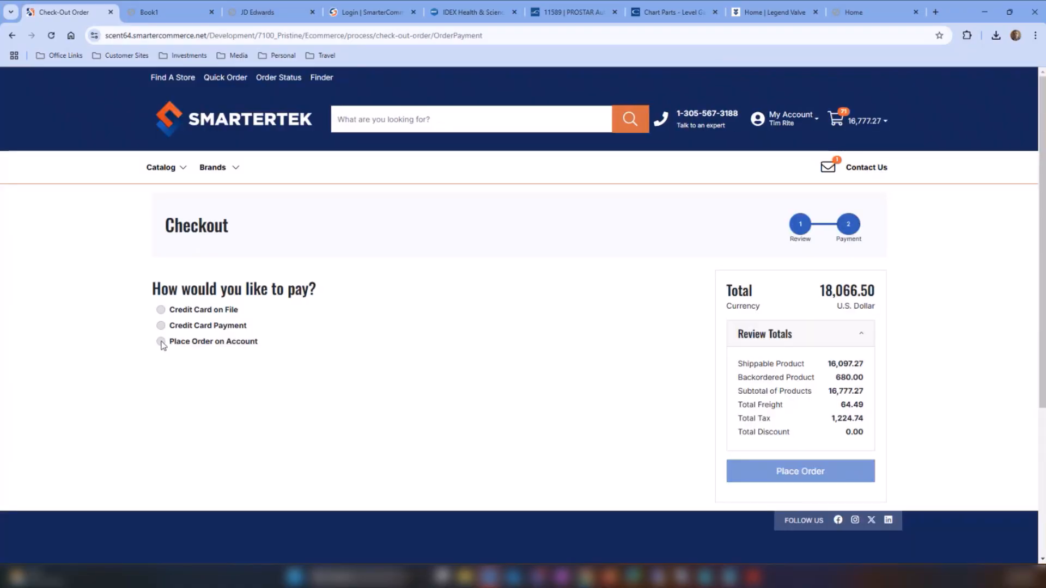
# - Pay with Place Order on Account, place the order, and highlight the confirmation's order number
pyautogui.click(161, 342)
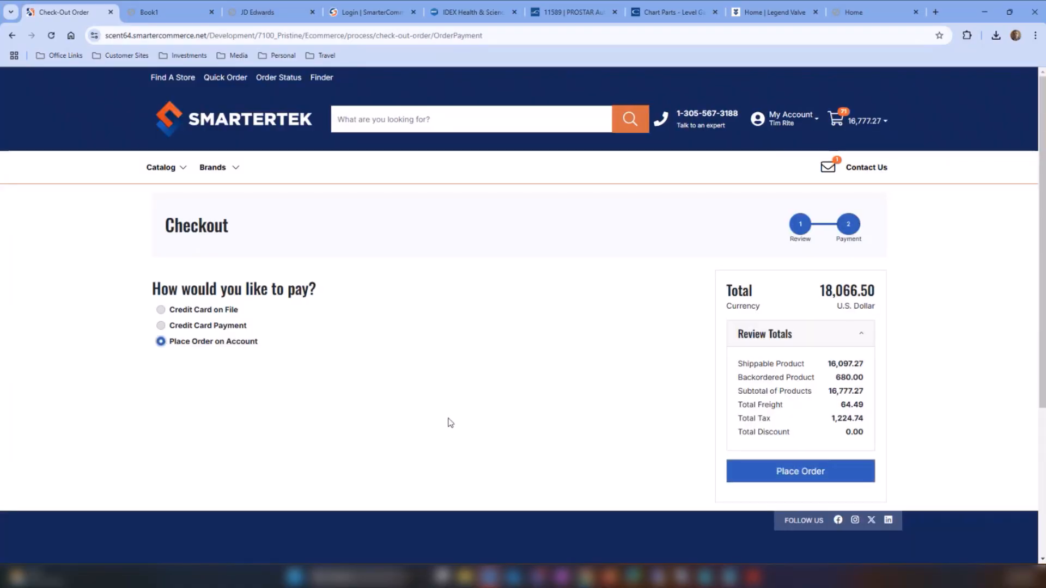
pyautogui.click(821, 479)
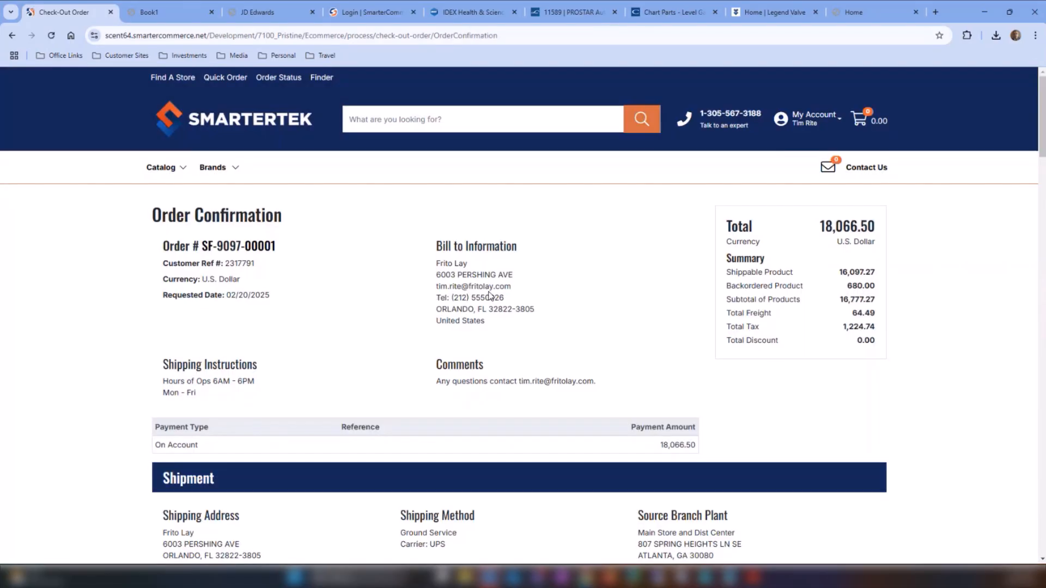
pyautogui.doubleClick(228, 248)
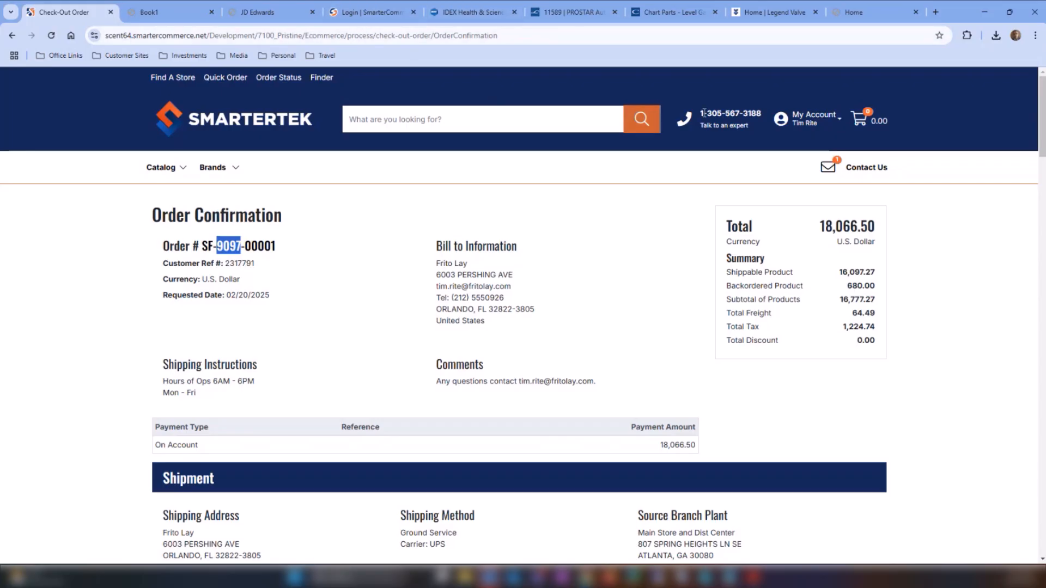
# - Switch to the JD Edwards tab and sign in with the saved user ID and the account password
pyautogui.click(282, 21)
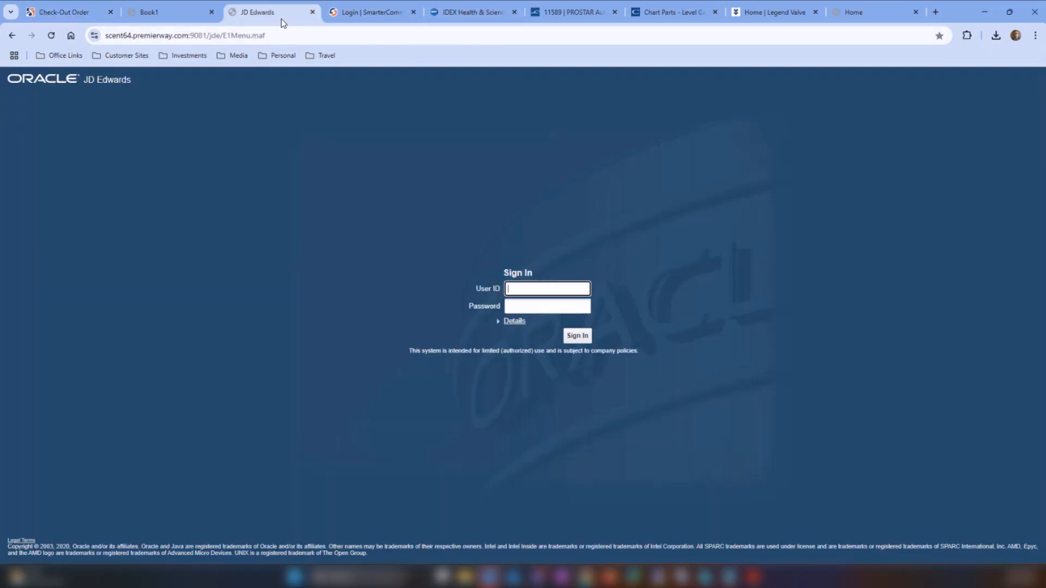
pyautogui.click(541, 288)
pyautogui.press('Down')
pyautogui.press('Return')
pyautogui.press('Tab')
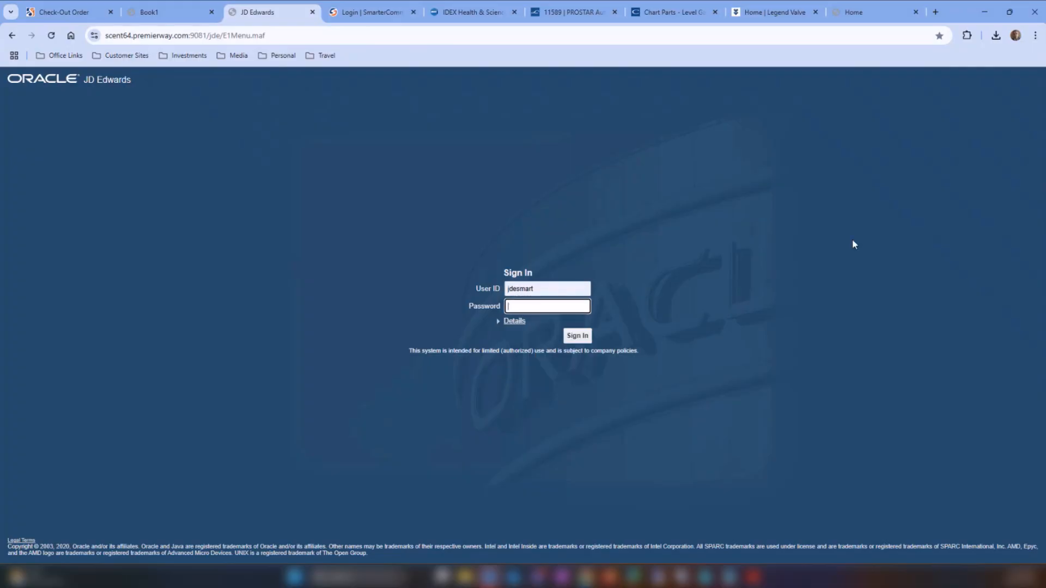
pyautogui.write('********')
pyautogui.press('Return')
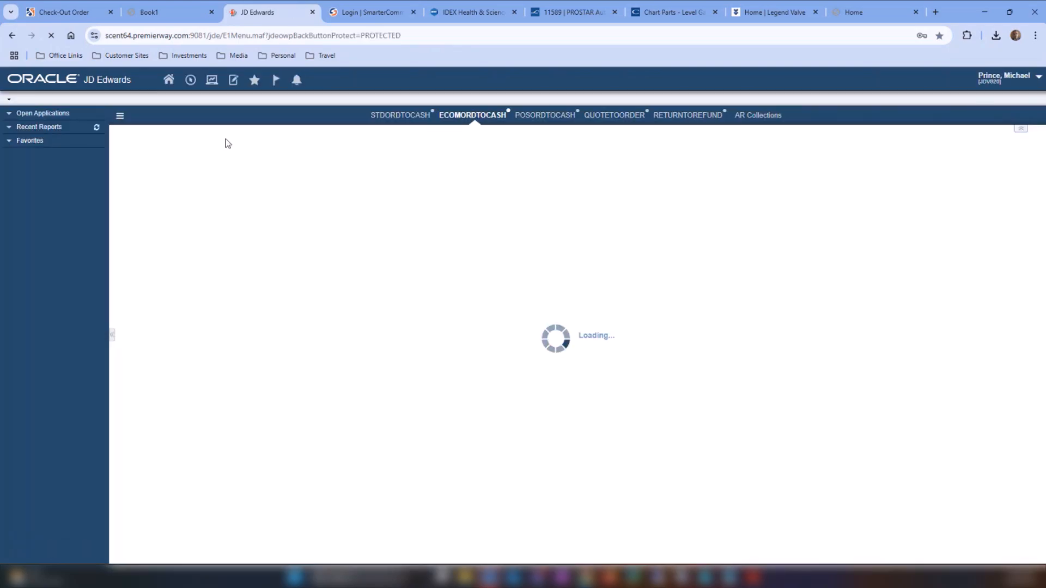
# - Find the web order in Manage Existing Order by its order number, load all lines, and review their columns
pyautogui.click(199, 222)
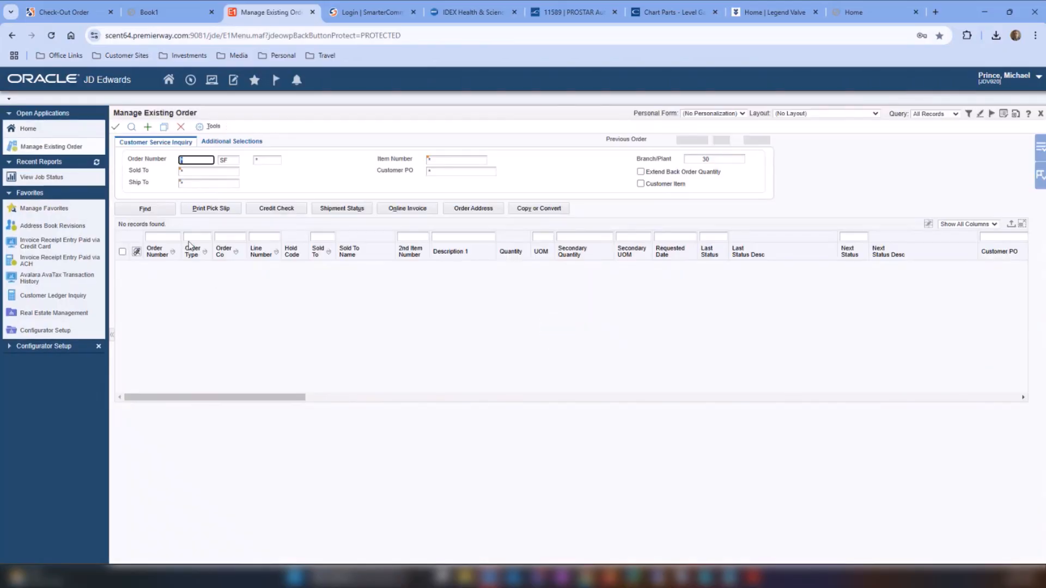
pyautogui.write('9097')
pyautogui.click(131, 126)
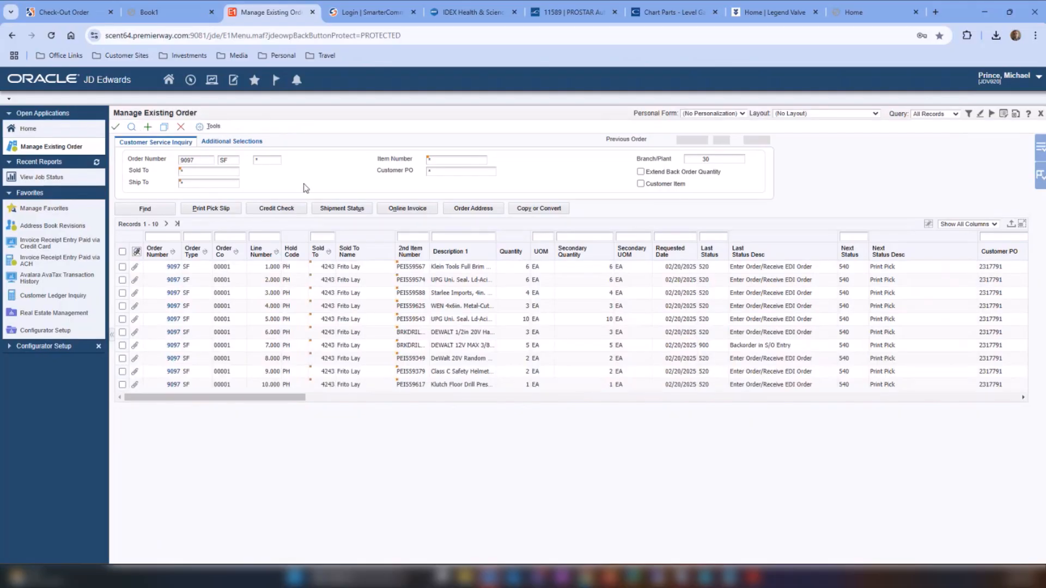
pyautogui.click(177, 224)
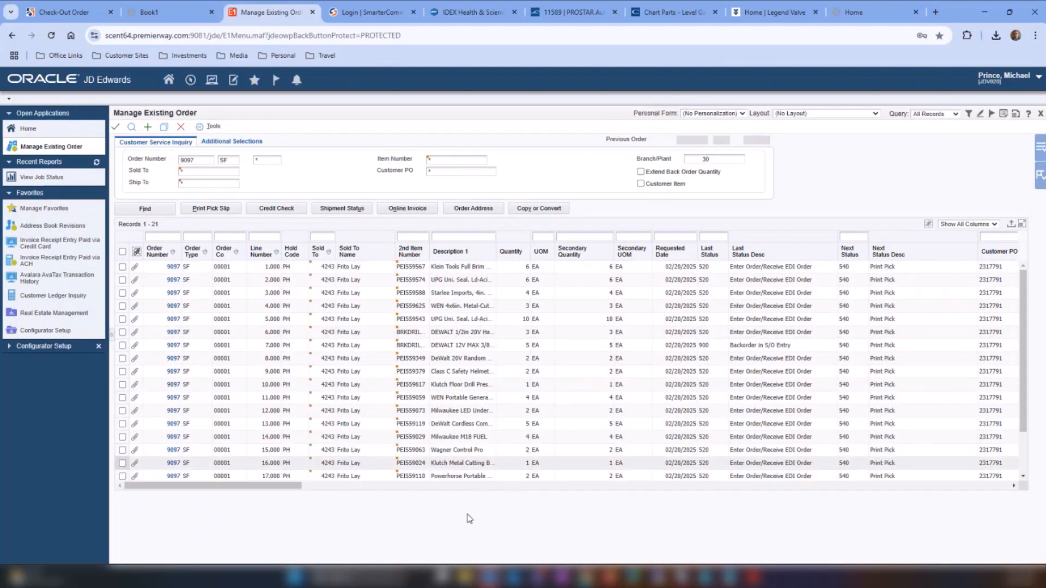
pyautogui.moveTo(219, 492); pyautogui.dragTo(371, 506)
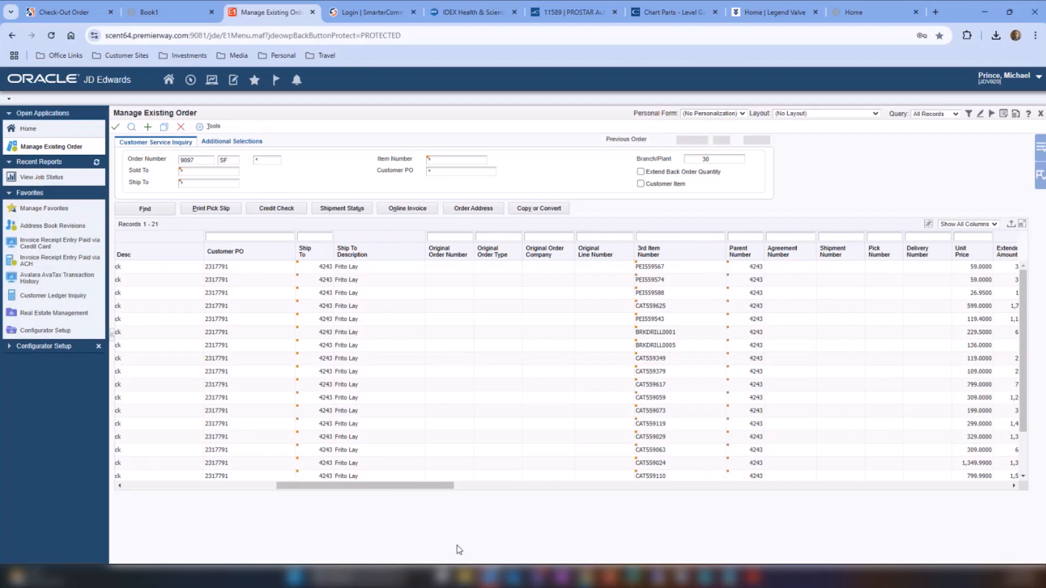
pyautogui.moveTo(442, 486); pyautogui.dragTo(529, 496)
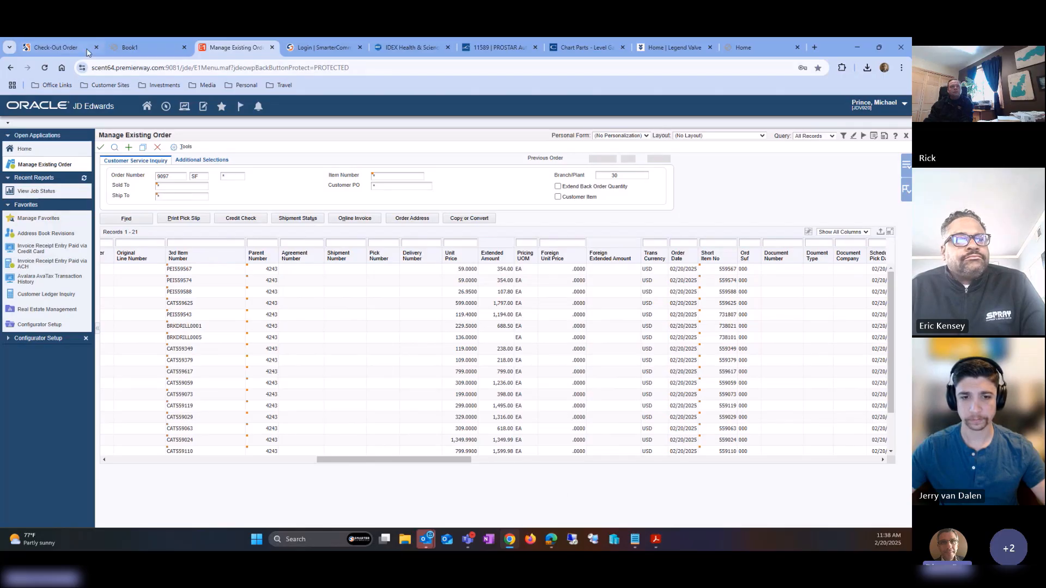
# - Back on the store, open the new order from the account's Order History
pyautogui.click(55, 48)
pyautogui.moveTo(695, 163)
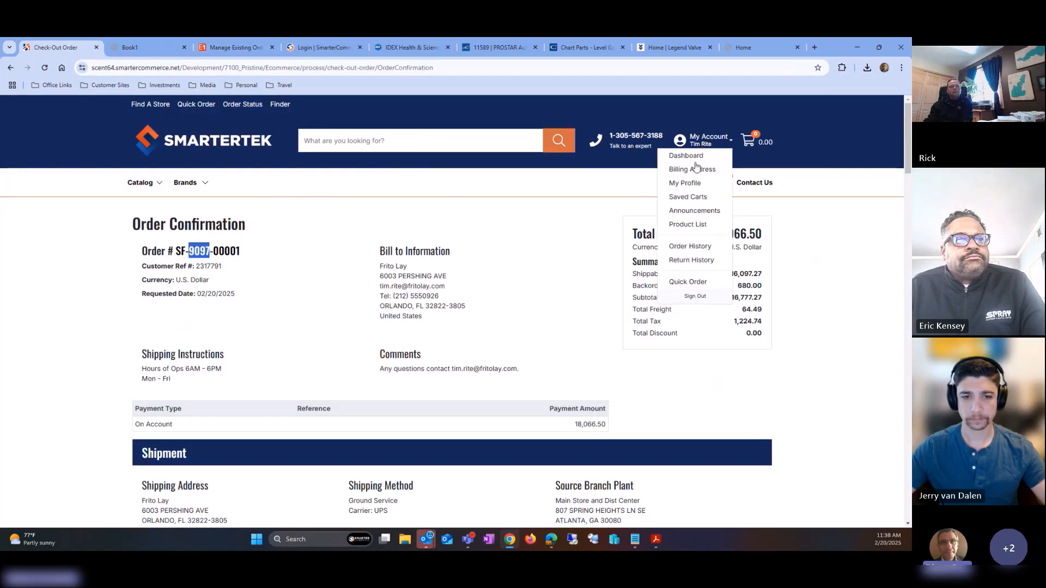
pyautogui.click(684, 249)
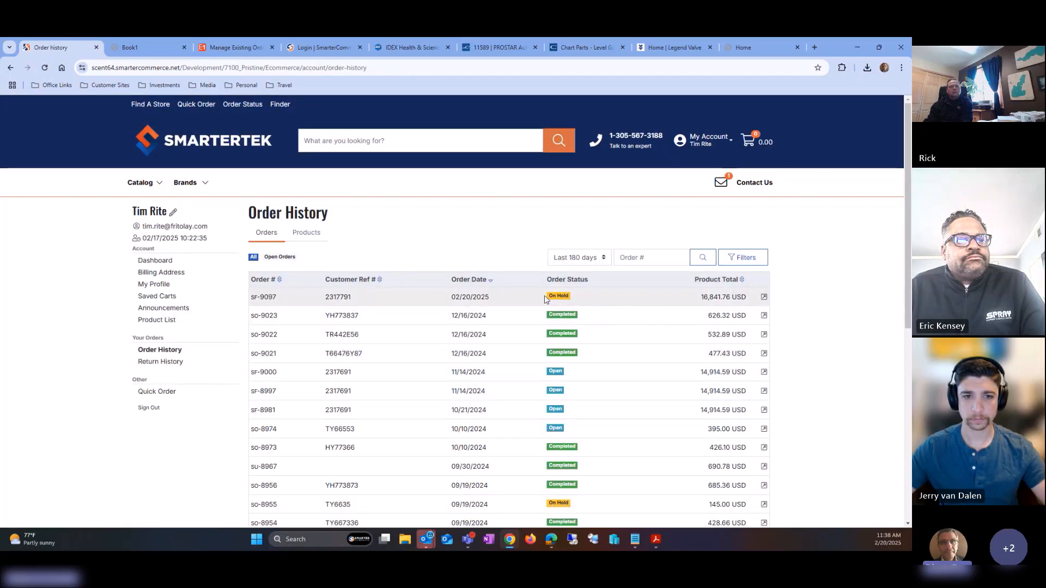
pyautogui.click(269, 297)
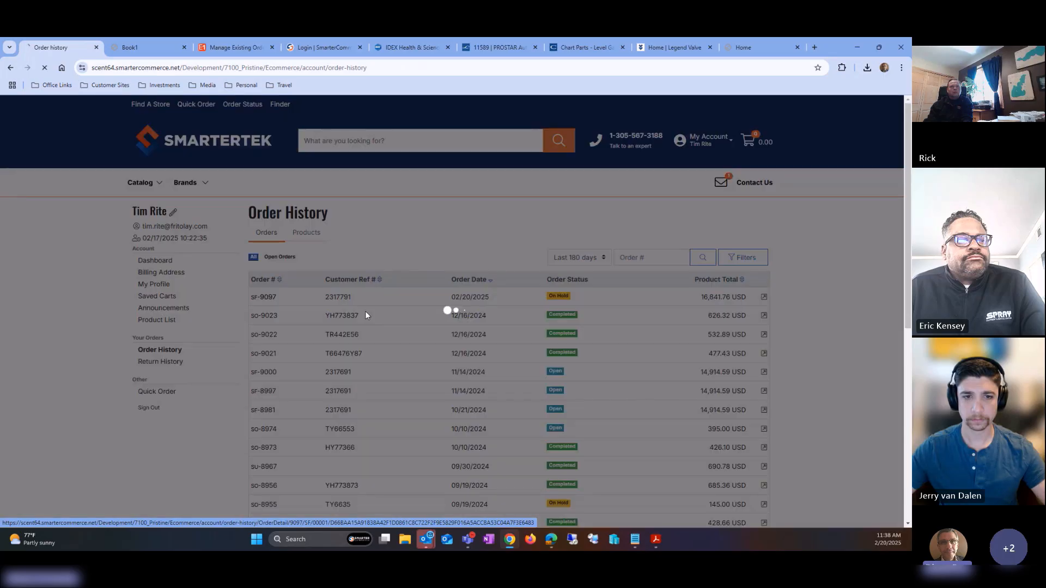
# - Review the order detail's status, payment and ordered products
pyautogui.scroll(-5, 502, 292)
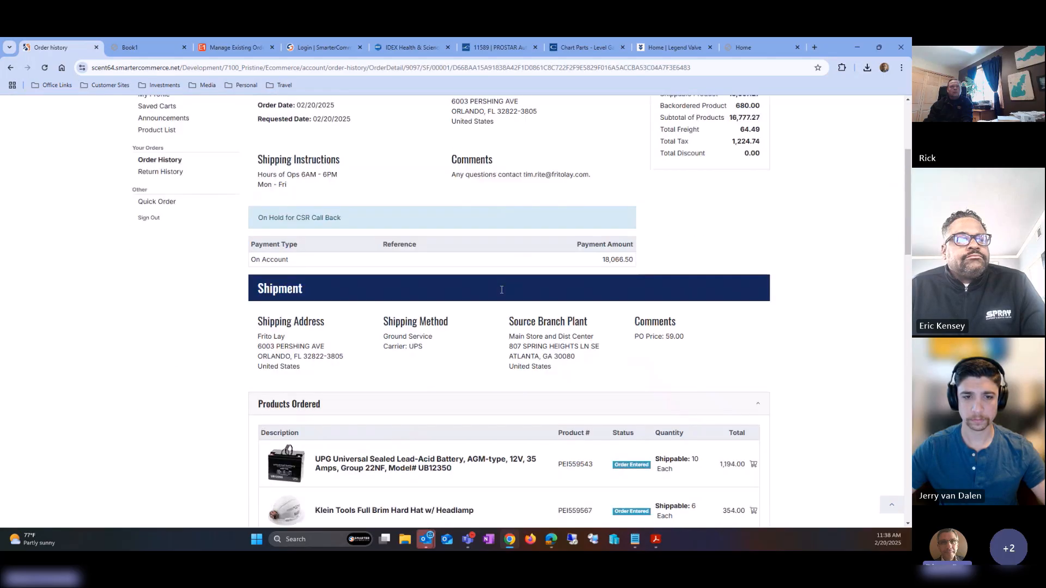
pyautogui.scroll(-8, 502, 293)
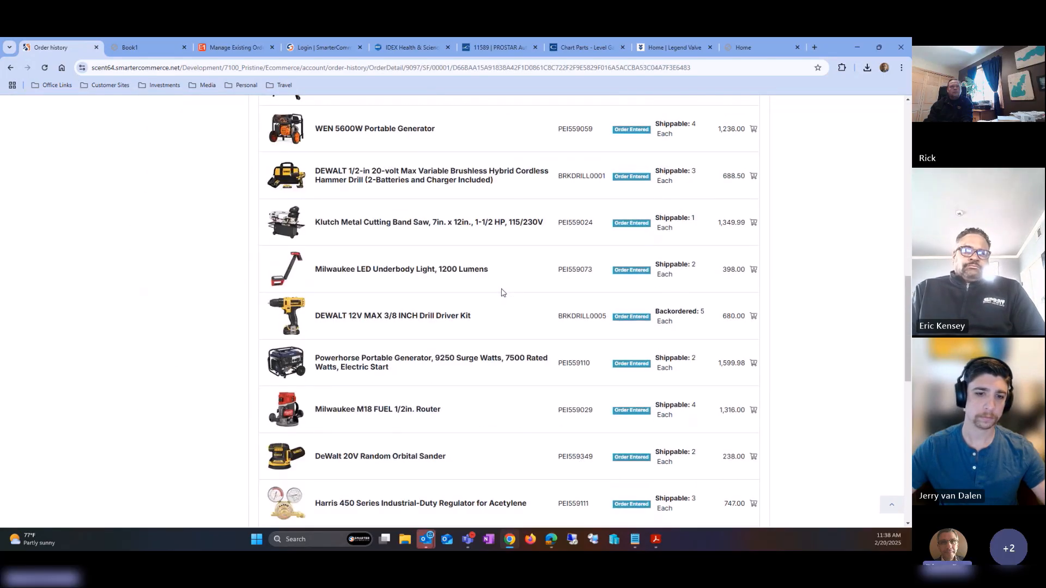
pyautogui.scroll(12, 502, 292)
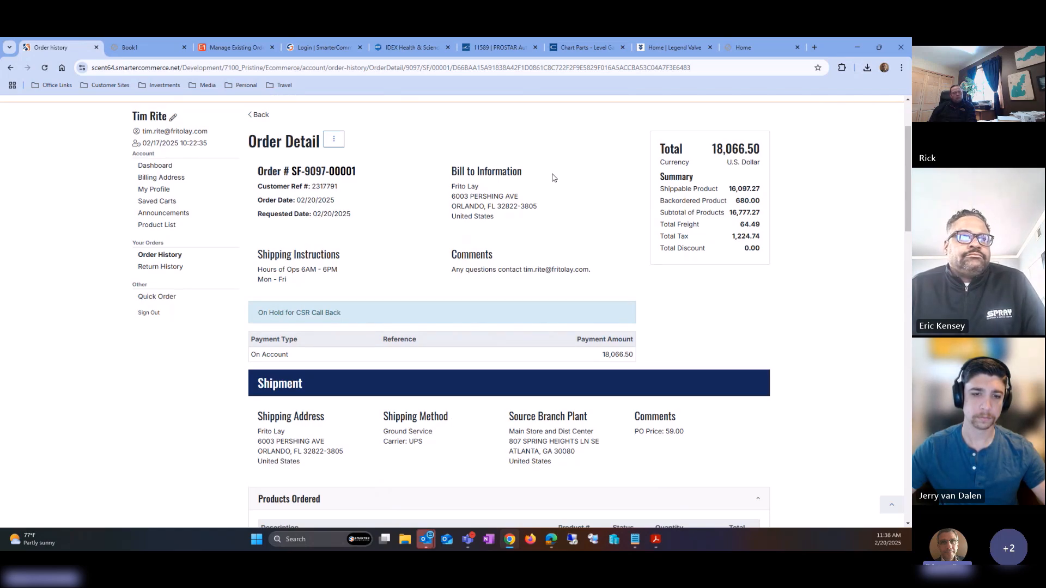
pyautogui.scroll(2, 553, 177)
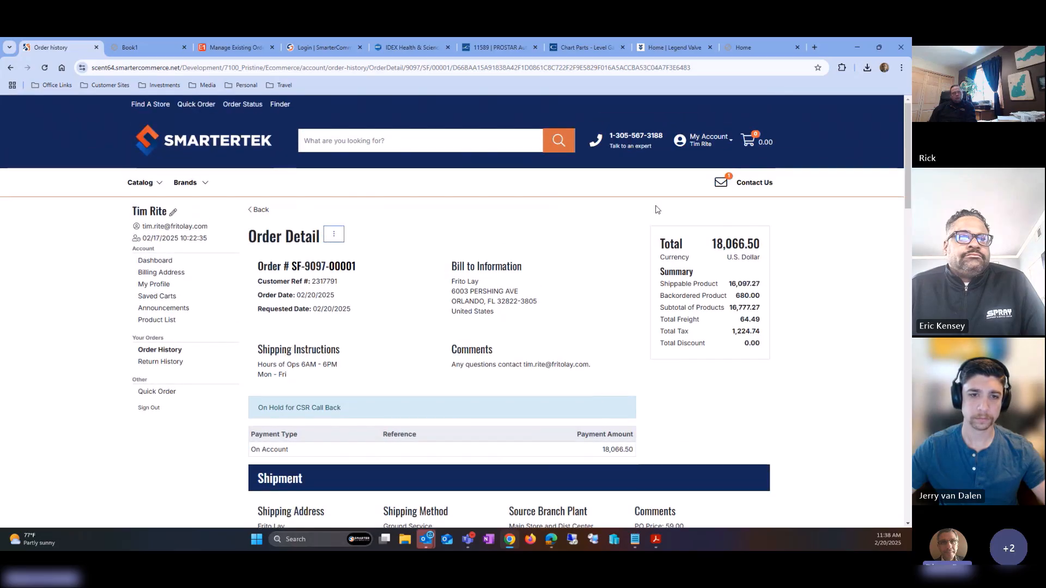